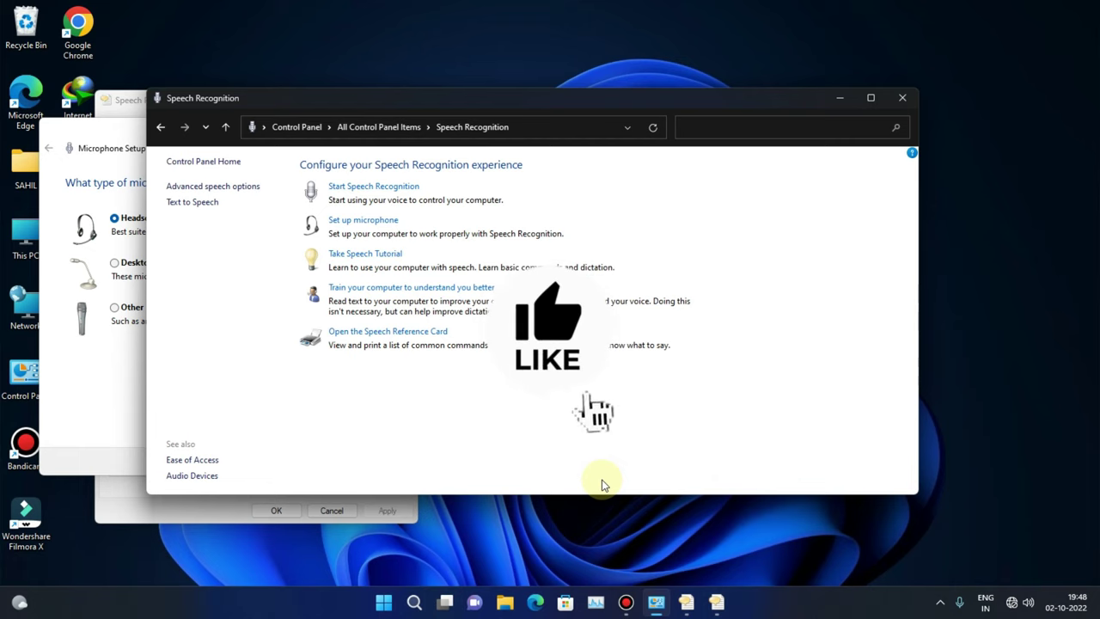
- Close the Speech Recognition window and complete the Microphone Setup Wizard with the Headset Microphone type
{"action": "left_click", "coordinate": [392, 186]}
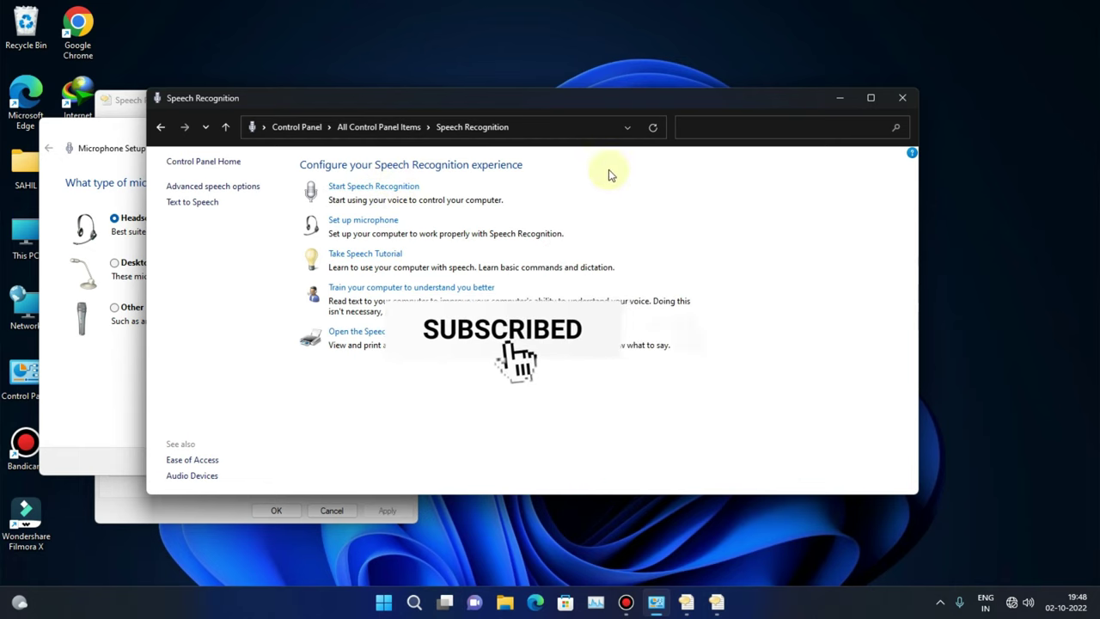
{"action": "left_click", "coordinate": [906, 97]}
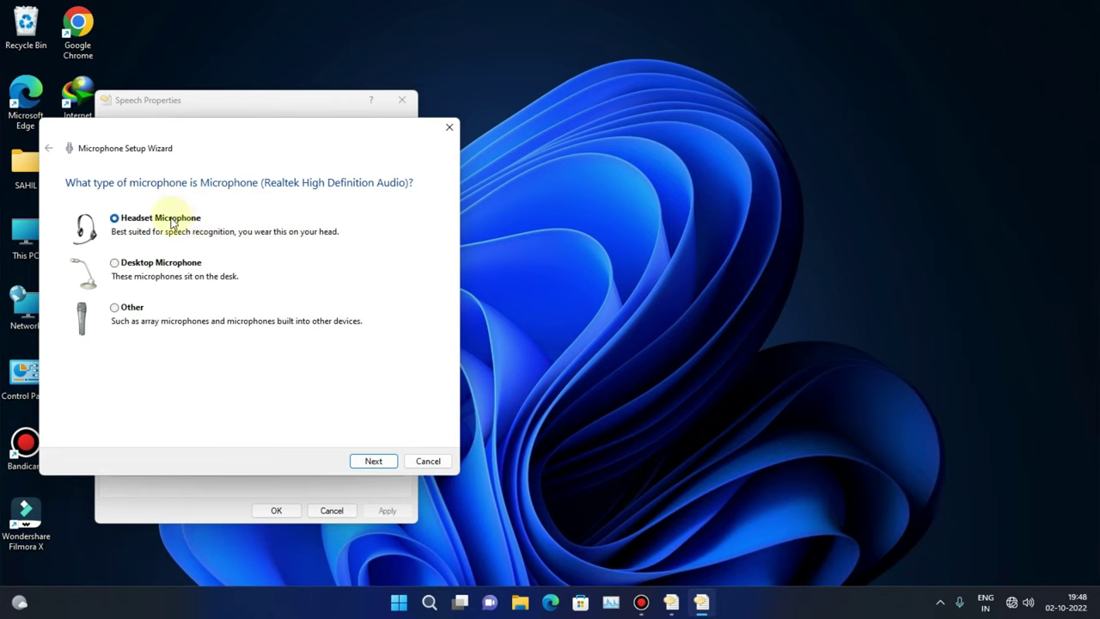
{"action": "left_click", "coordinate": [382, 463]}
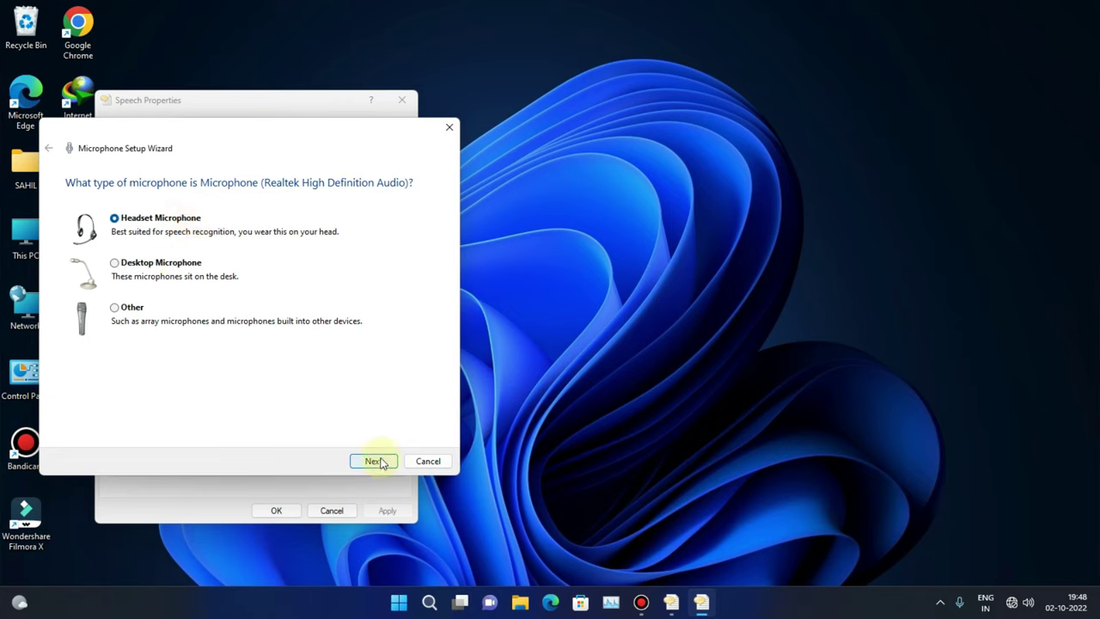
{"action": "left_click", "coordinate": [375, 461]}
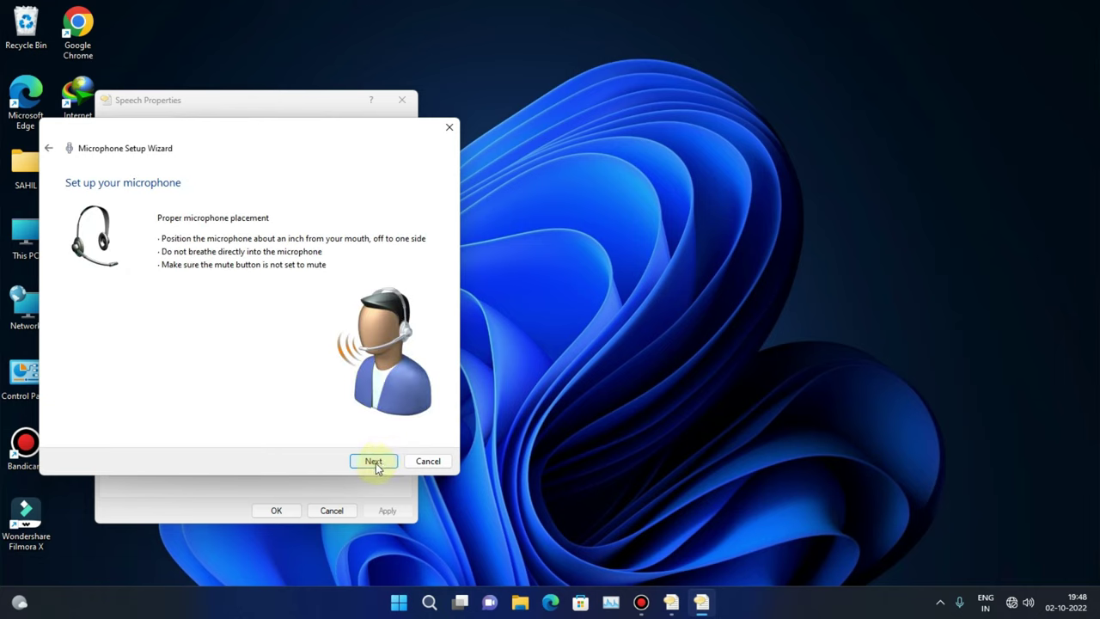
{"action": "left_click", "coordinate": [374, 463]}
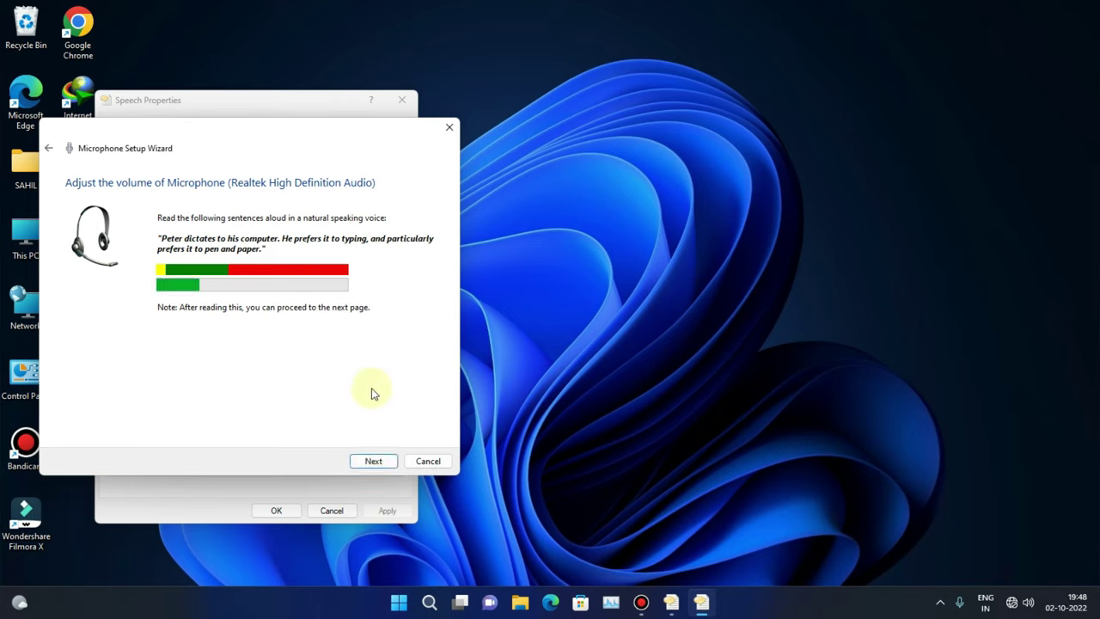
{"action": "left_click", "coordinate": [374, 465]}
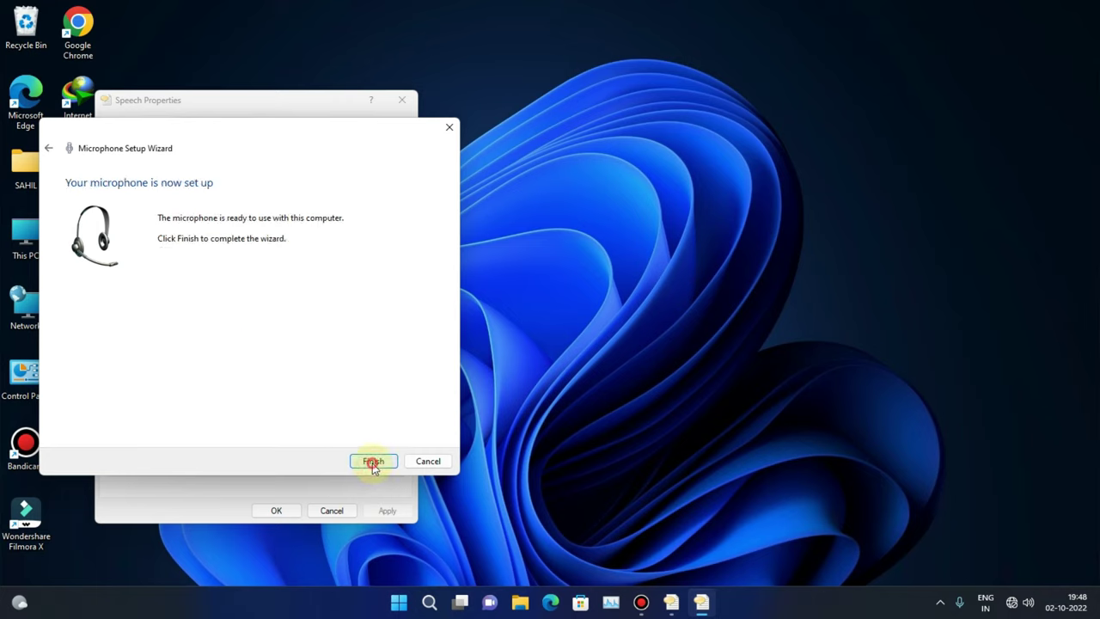
{"action": "left_click", "coordinate": [373, 461]}
{"action": "key", "text": "Return"}
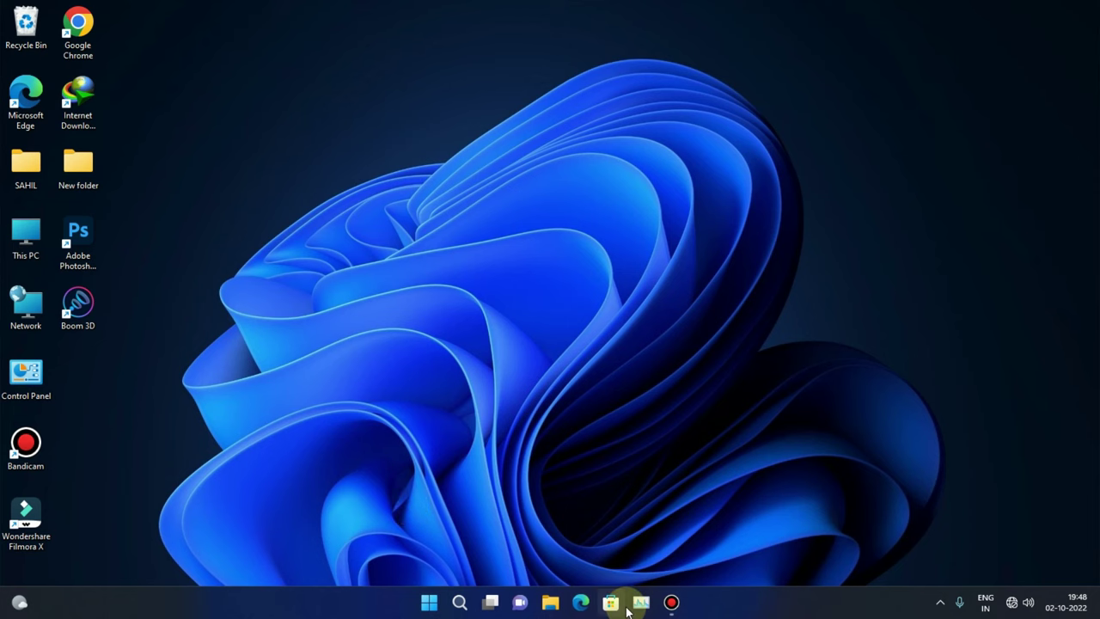
- Start Speech Recognition from Control Panel and turn on its microphone for voice commands, with the Control Panel window minimised
{"action": "left_click", "coordinate": [444, 609]}
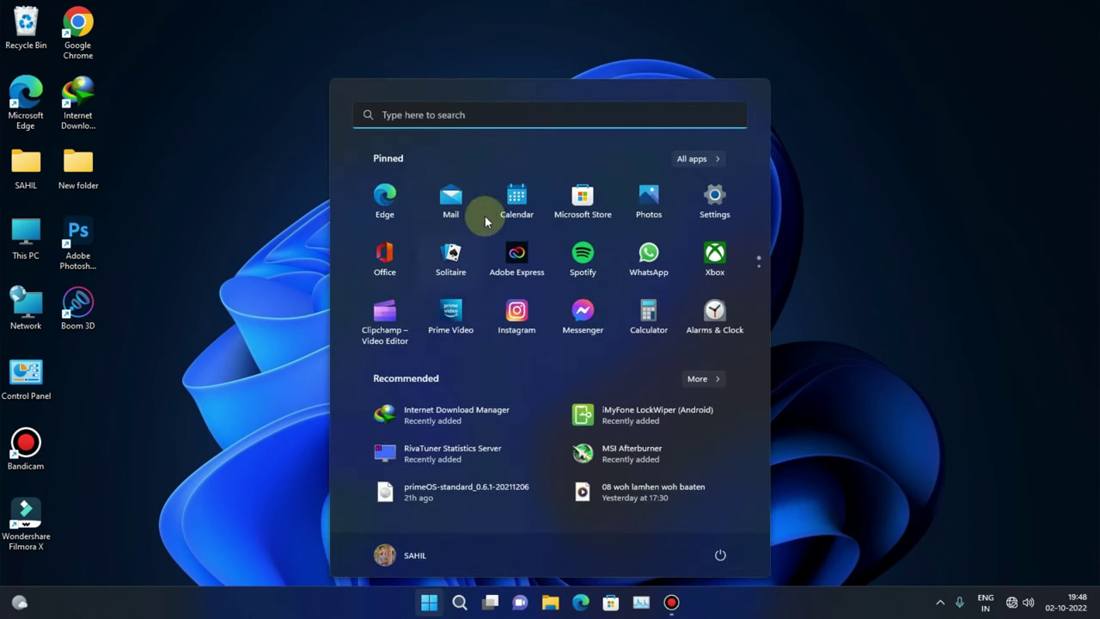
{"action": "left_click", "coordinate": [94, 365]}
{"action": "double_click", "coordinate": [32, 383]}
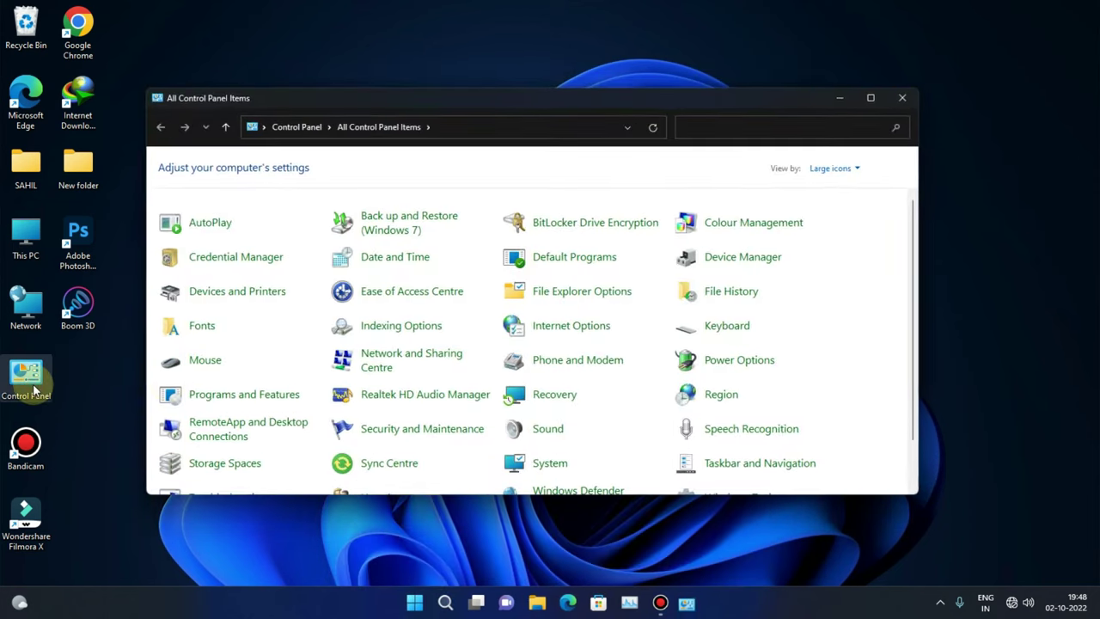
{"action": "left_click", "coordinate": [726, 430]}
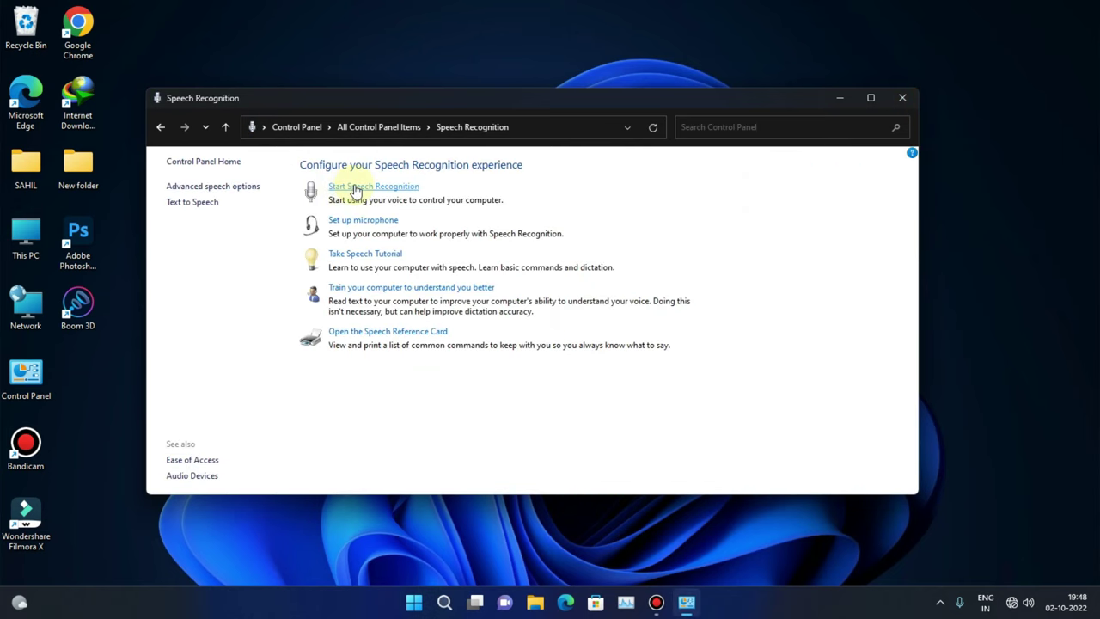
{"action": "left_click", "coordinate": [354, 190]}
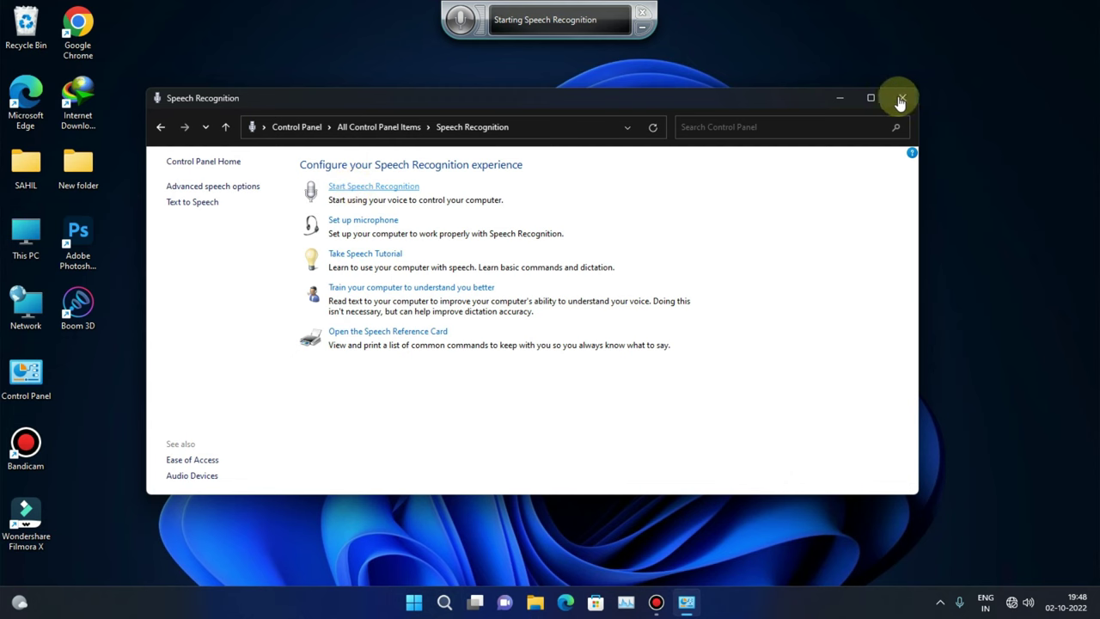
{"action": "left_click", "coordinate": [838, 99]}
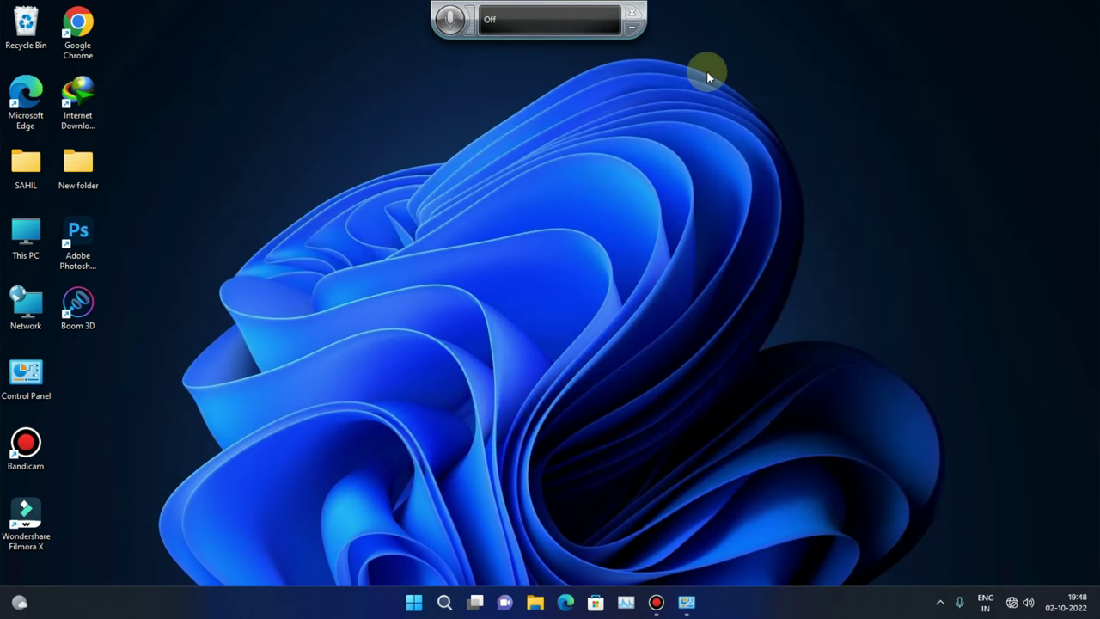
{"action": "left_click", "coordinate": [449, 23]}
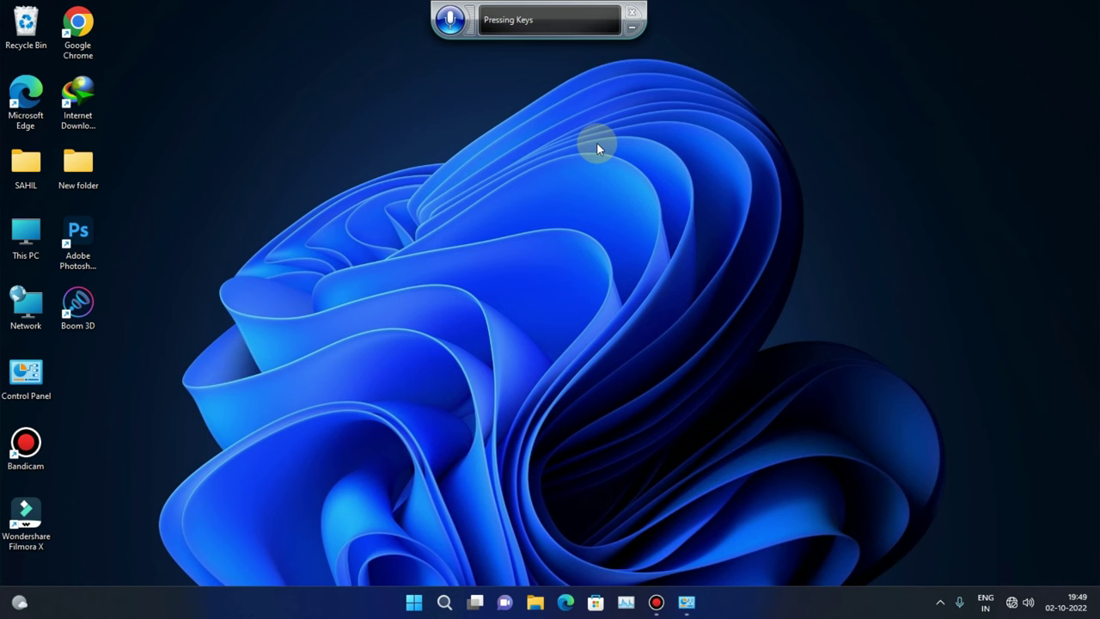
{"action": "key", "text": "super+e"}
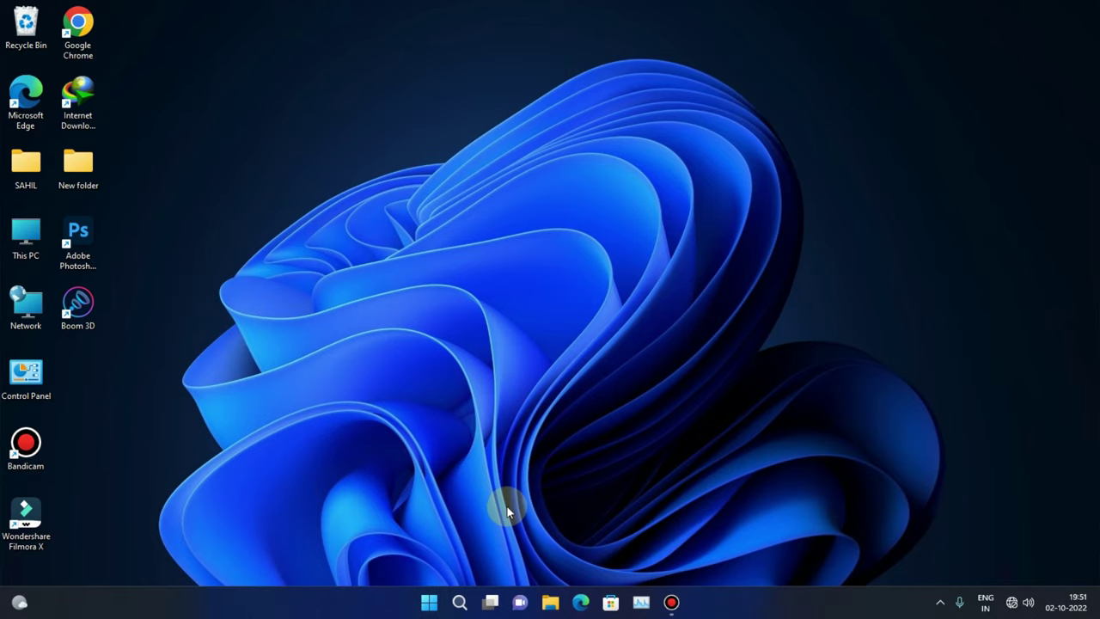
- Search Windows for Settings and open the Settings app
{"action": "left_click", "coordinate": [460, 601]}
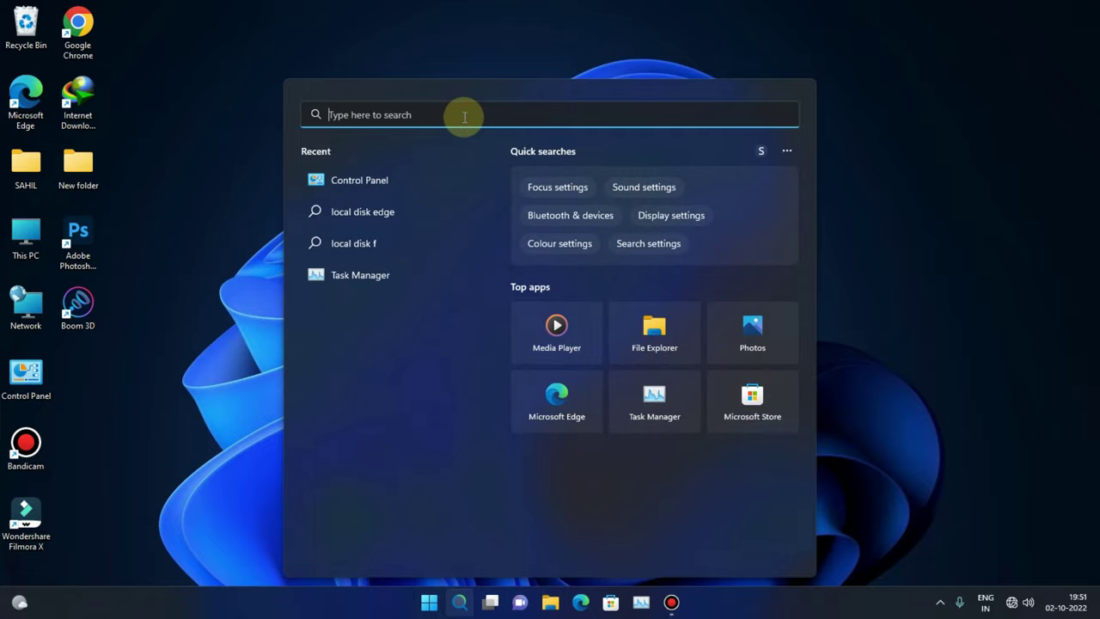
{"action": "type", "text": "se"}
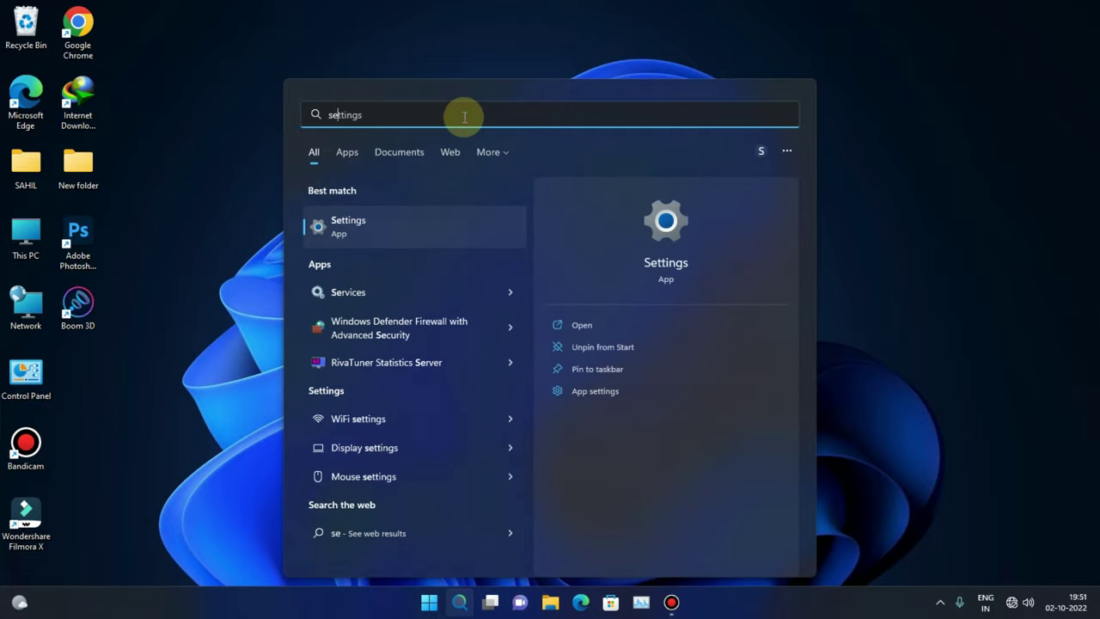
{"action": "type", "text": "tt"}
{"action": "left_click", "coordinate": [400, 222]}
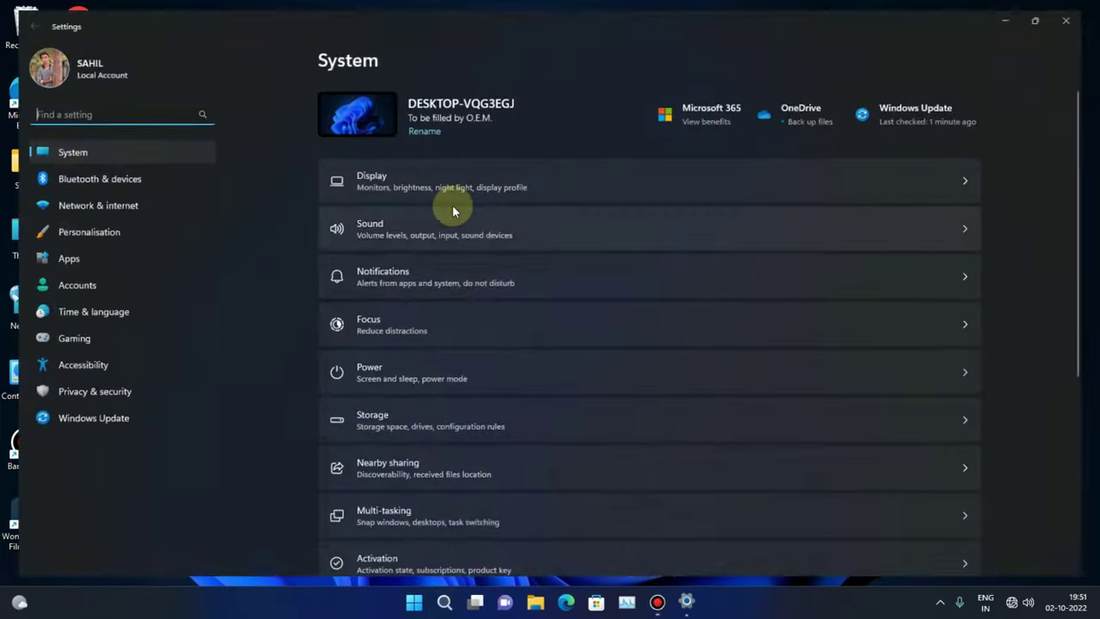
- Turn on Voice access in the Accessibility Speech settings and close the Settings window
{"action": "scroll", "coordinate": [541, 406], "scroll_direction": "down", "scroll_amount": 4}
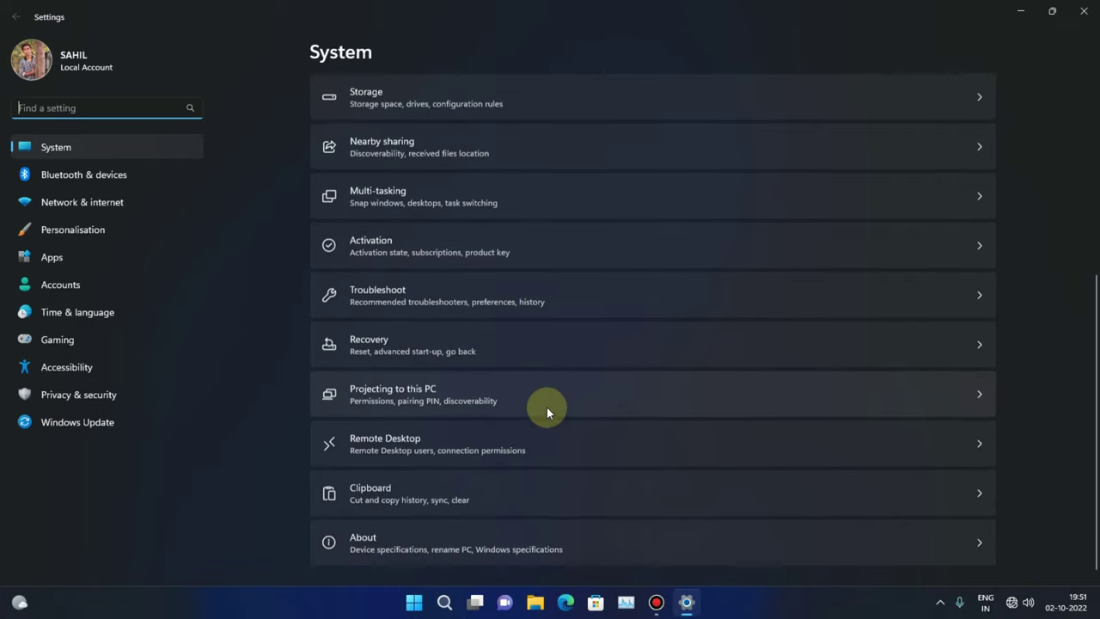
{"action": "scroll", "coordinate": [730, 480], "scroll_direction": "up", "scroll_amount": 4}
{"action": "scroll", "coordinate": [554, 471], "scroll_direction": "down", "scroll_amount": 2}
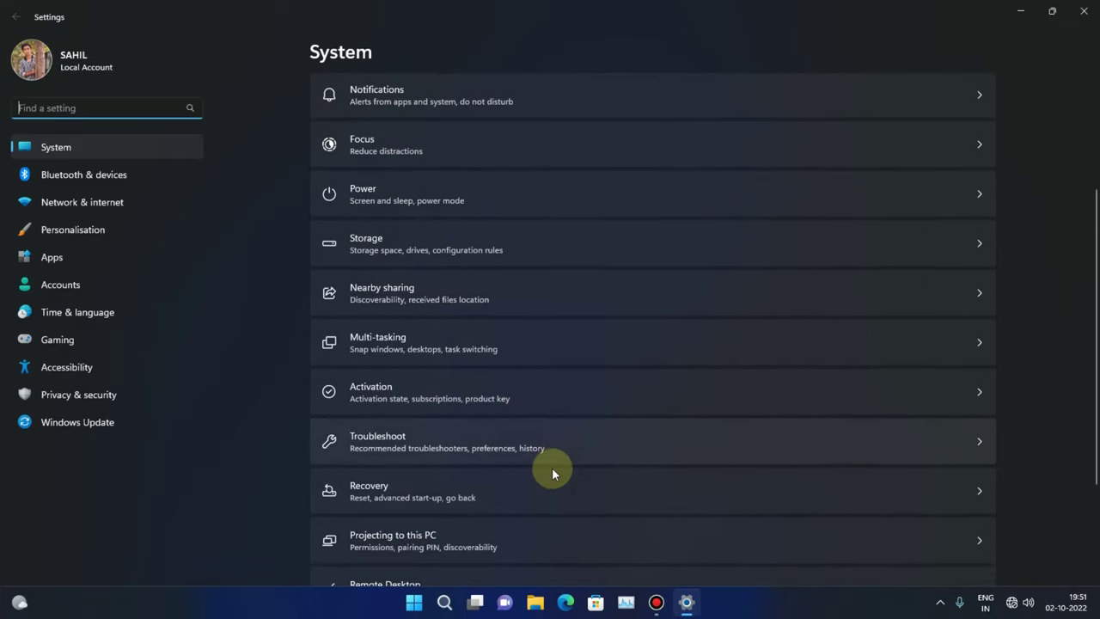
{"action": "scroll", "coordinate": [582, 524], "scroll_direction": "up", "scroll_amount": 4}
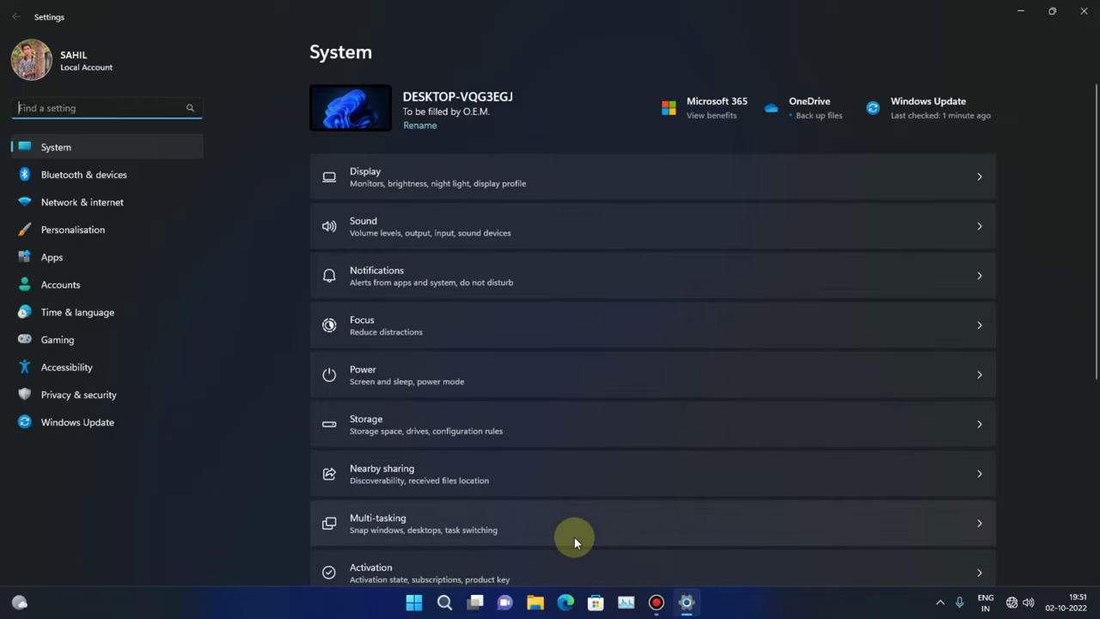
{"action": "left_click", "coordinate": [89, 369]}
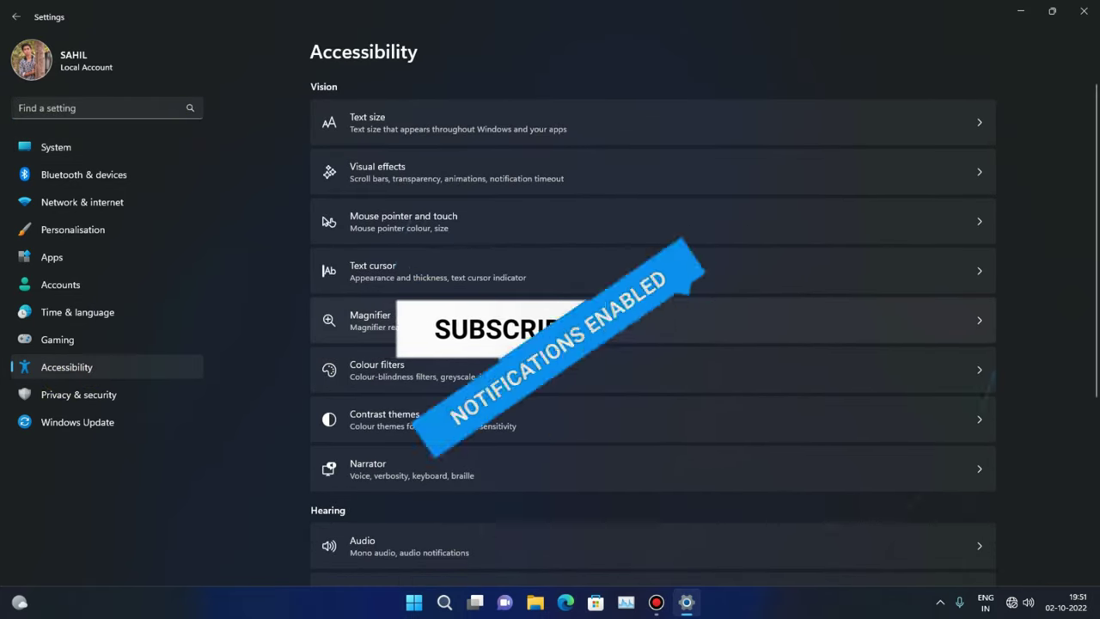
{"action": "scroll", "coordinate": [498, 352], "scroll_direction": "down", "scroll_amount": 5}
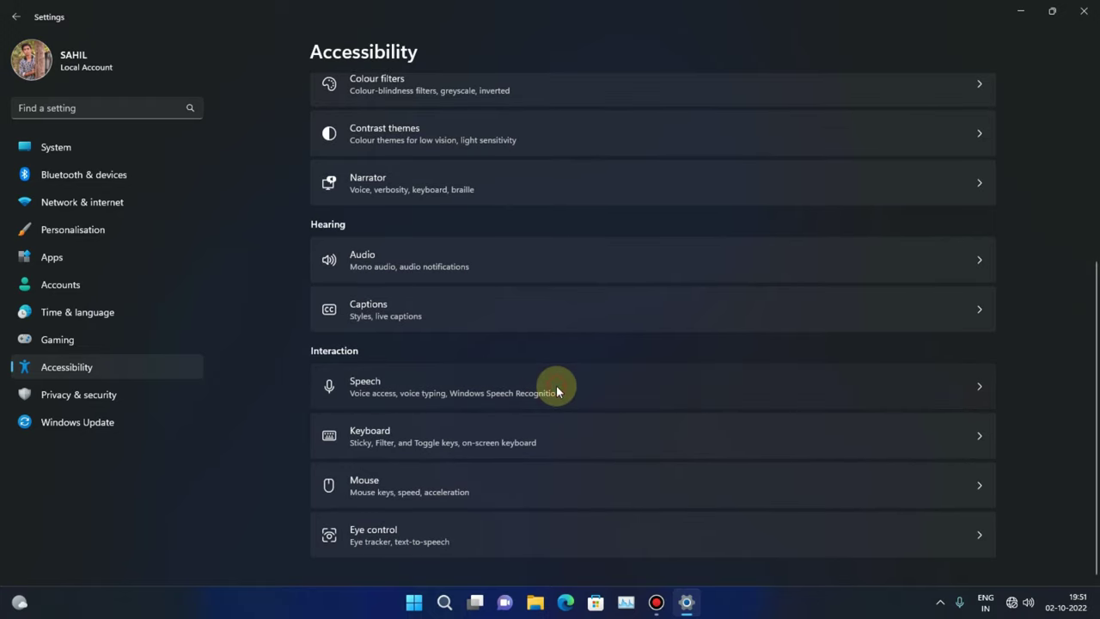
{"action": "left_click", "coordinate": [557, 392]}
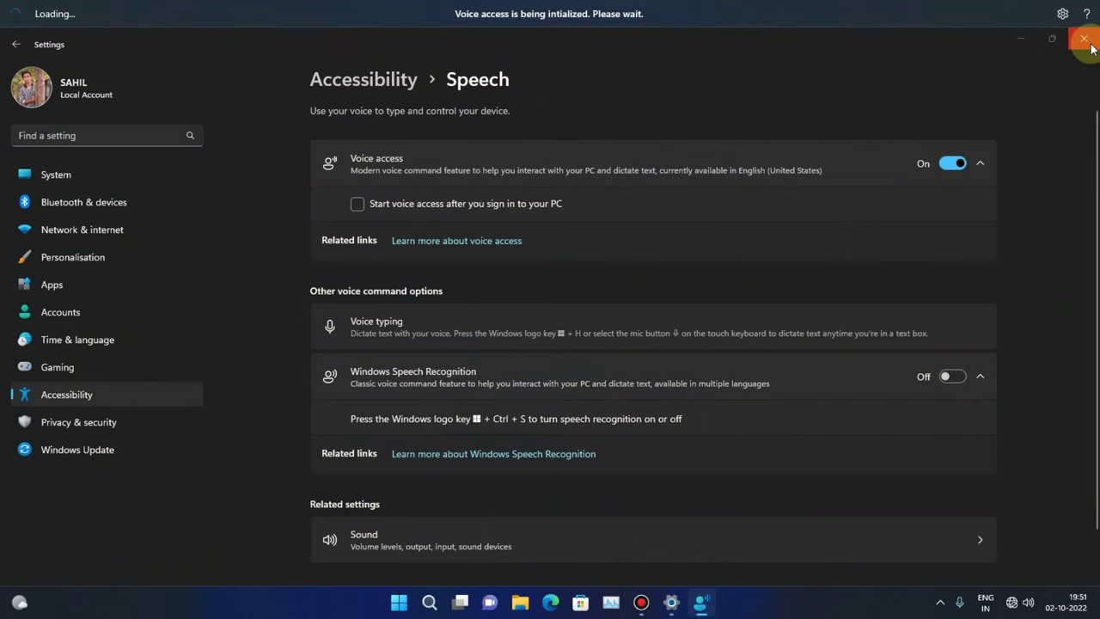
{"action": "left_click", "coordinate": [1084, 39]}
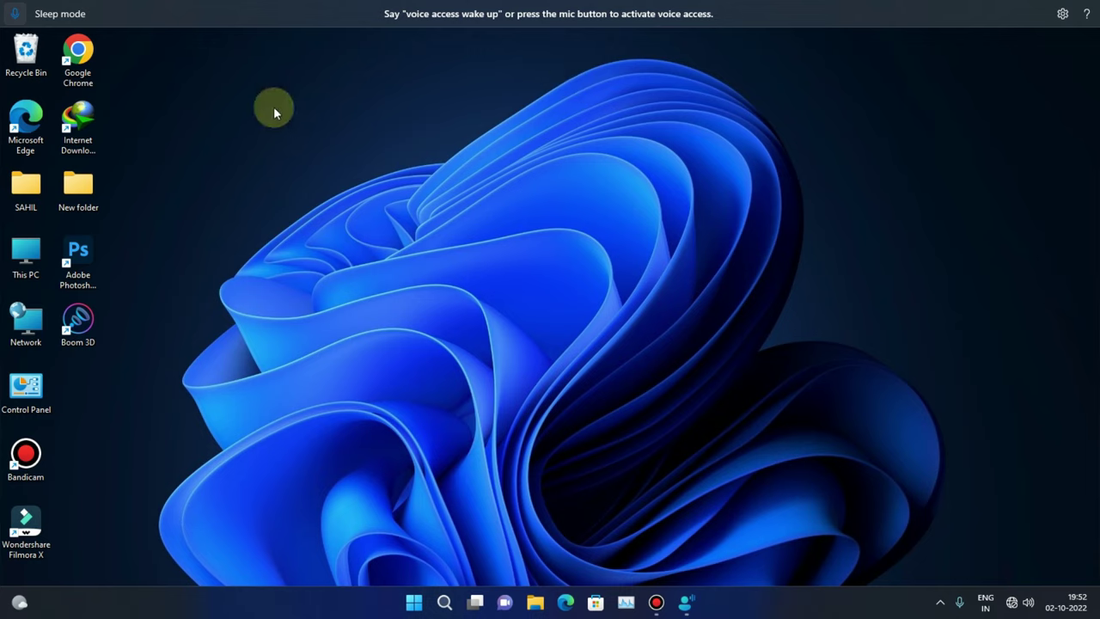
- Wake voice access for spoken commands, close the Settings window and return voice access to sleep mode
{"action": "left_click", "coordinate": [23, 19]}
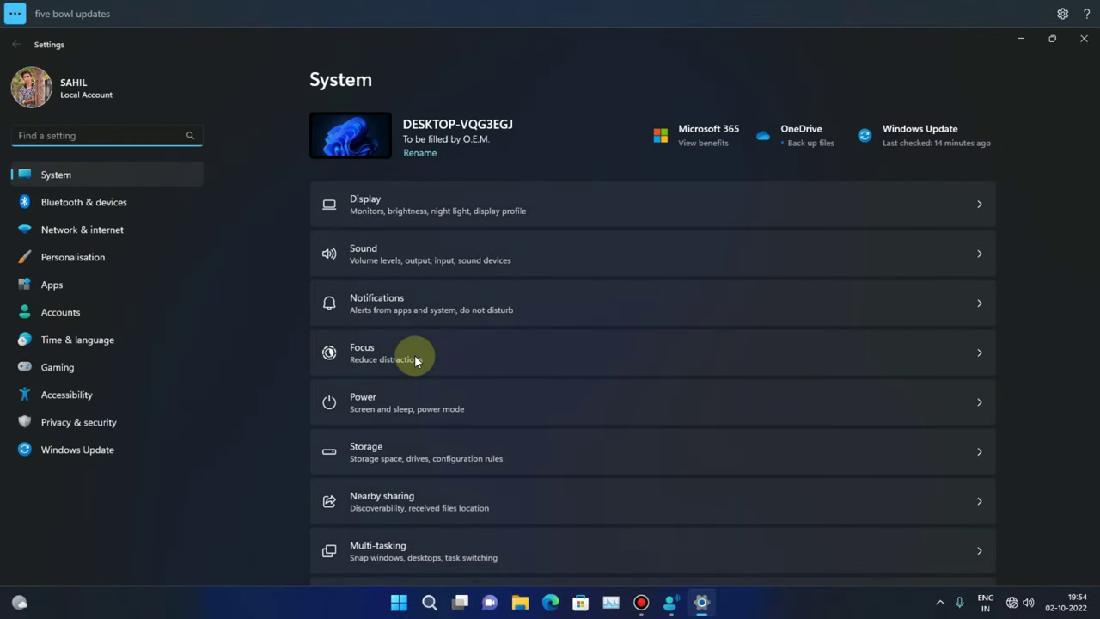
{"action": "left_click", "coordinate": [1084, 39]}
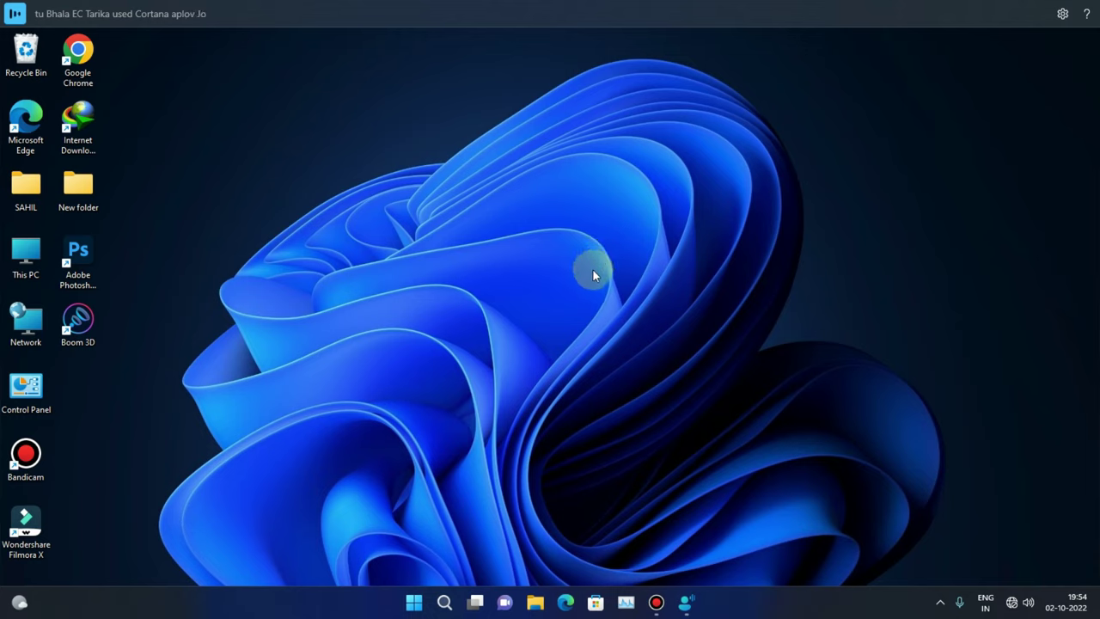
{"action": "left_click", "coordinate": [16, 14]}
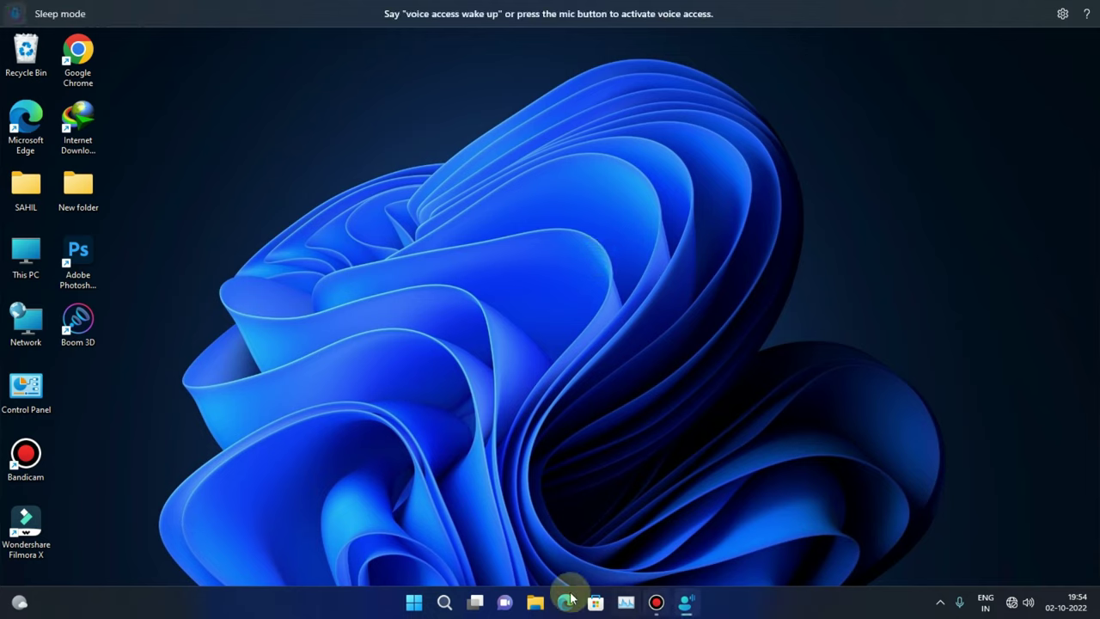
- Reopen the Settings app from the recent searches and turn off voice access through its own settings
{"action": "left_click", "coordinate": [440, 600]}
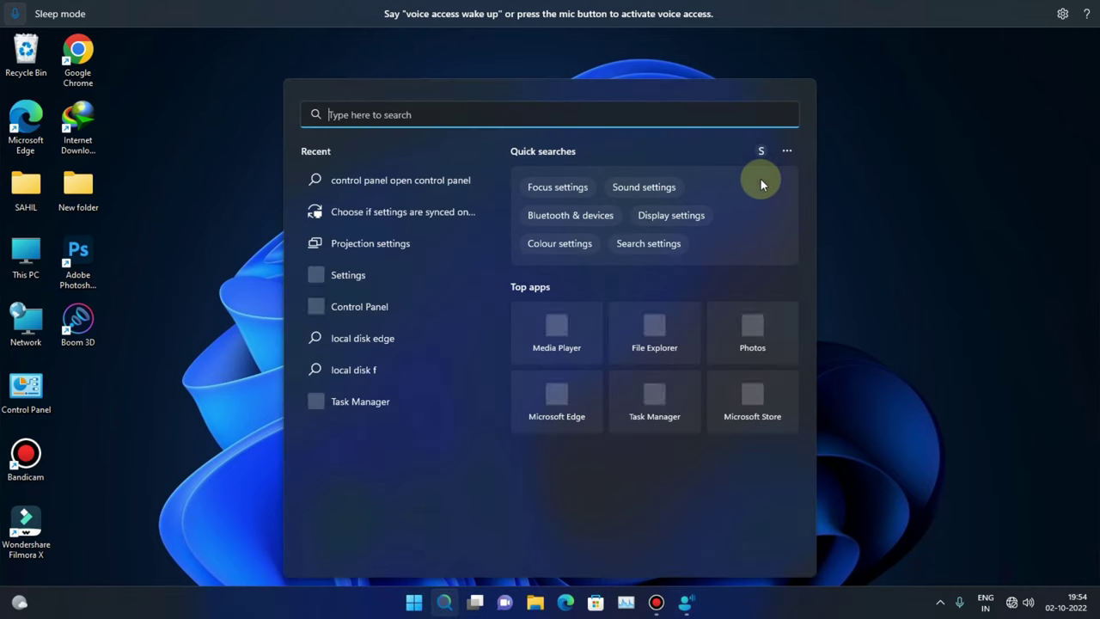
{"action": "left_click", "coordinate": [382, 280]}
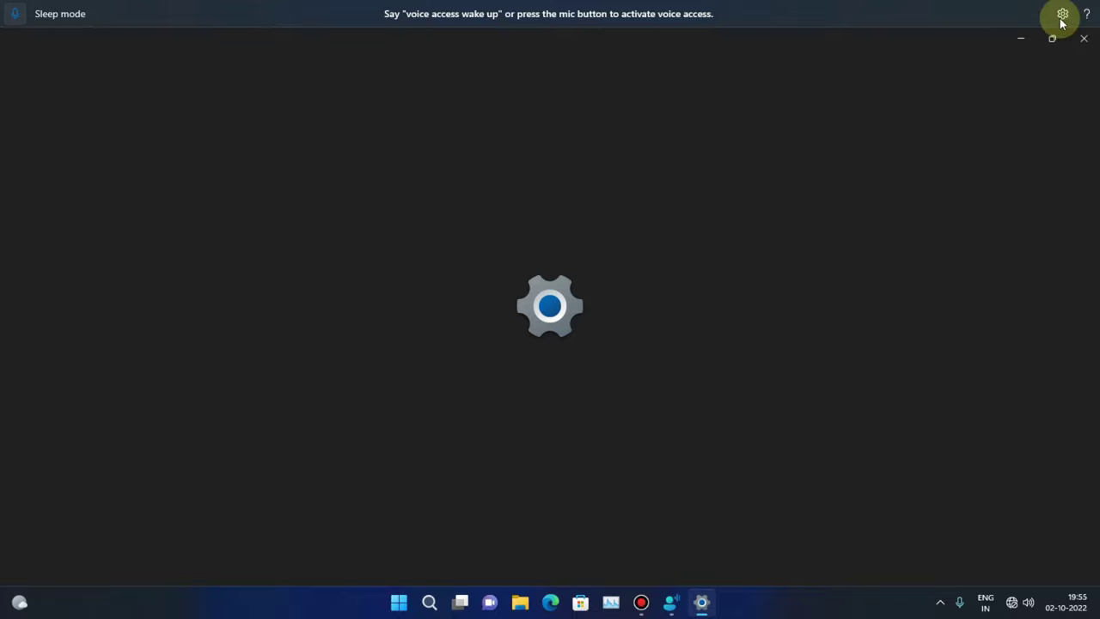
{"action": "left_click", "coordinate": [1062, 16]}
{"action": "left_click", "coordinate": [1017, 91]}
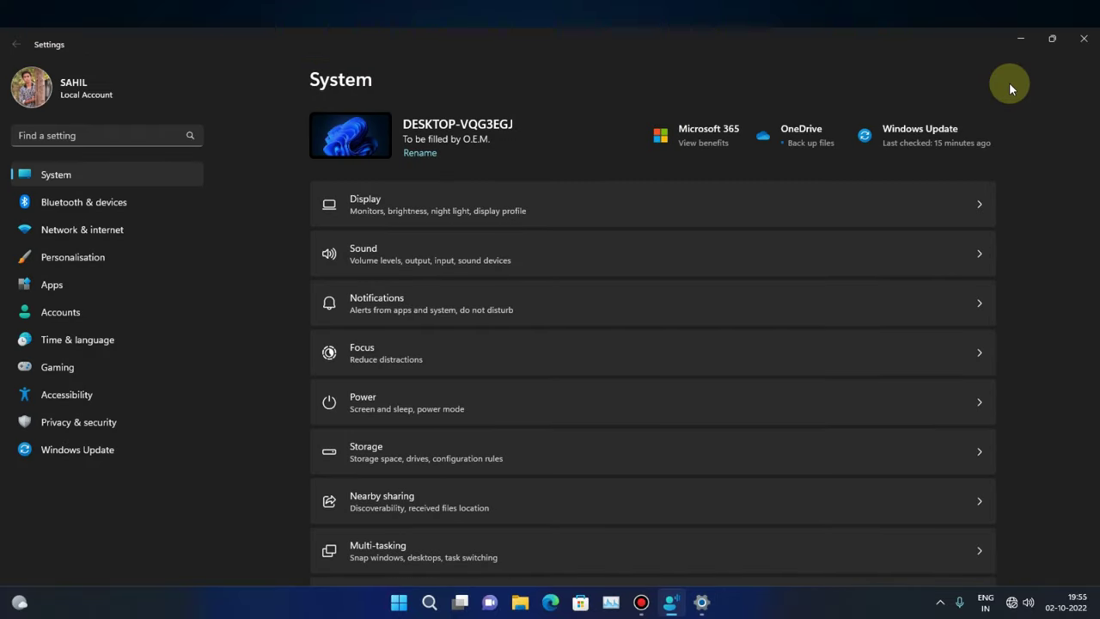